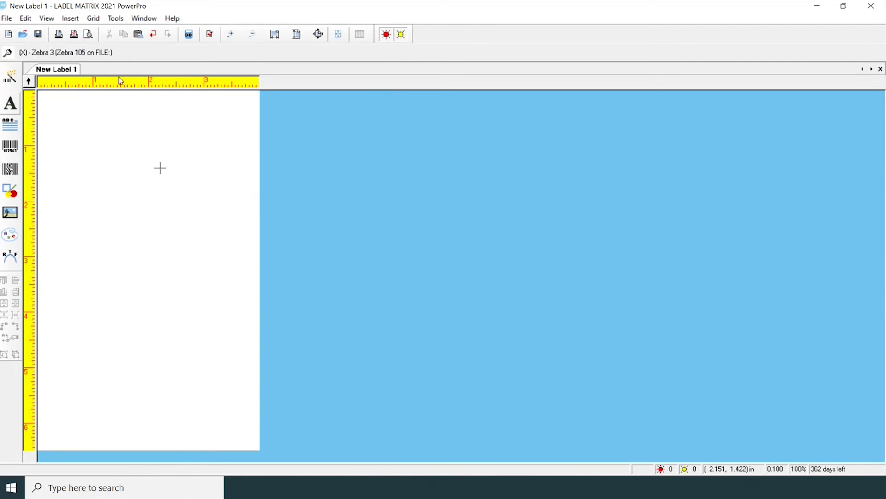
Step: Start a new text object with Database as its data origin and add a new database
{"action": "left_click", "coordinate": [10, 104]}
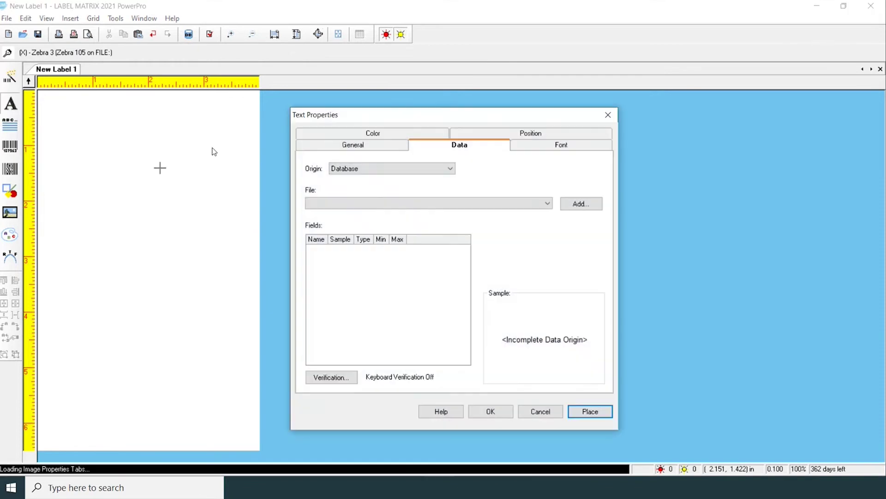
{"action": "left_click", "coordinate": [391, 168]}
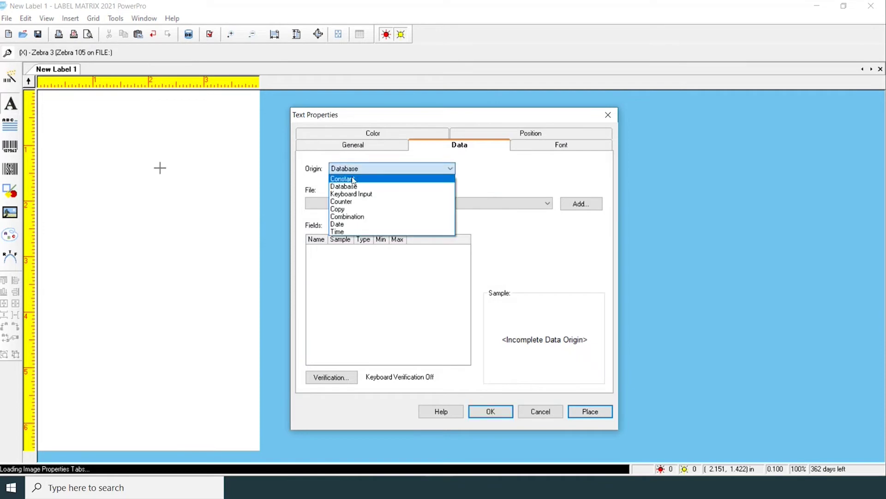
{"action": "left_click", "coordinate": [354, 186]}
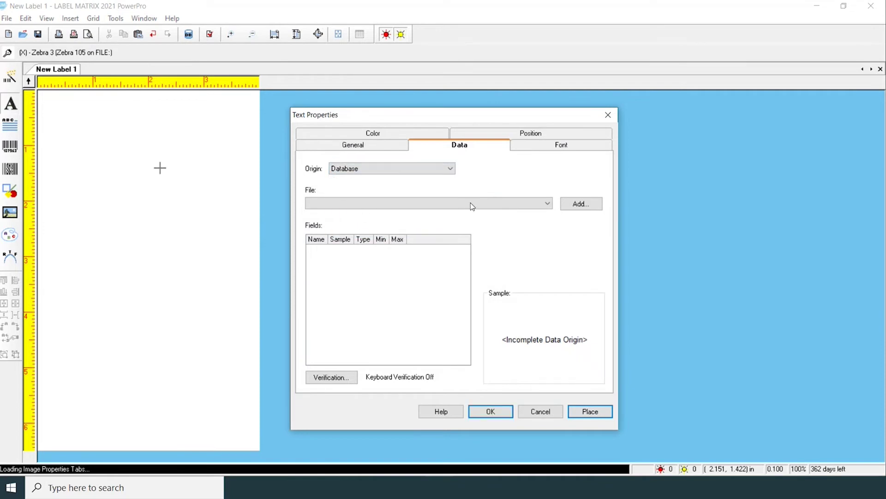
{"action": "left_click", "coordinate": [579, 204]}
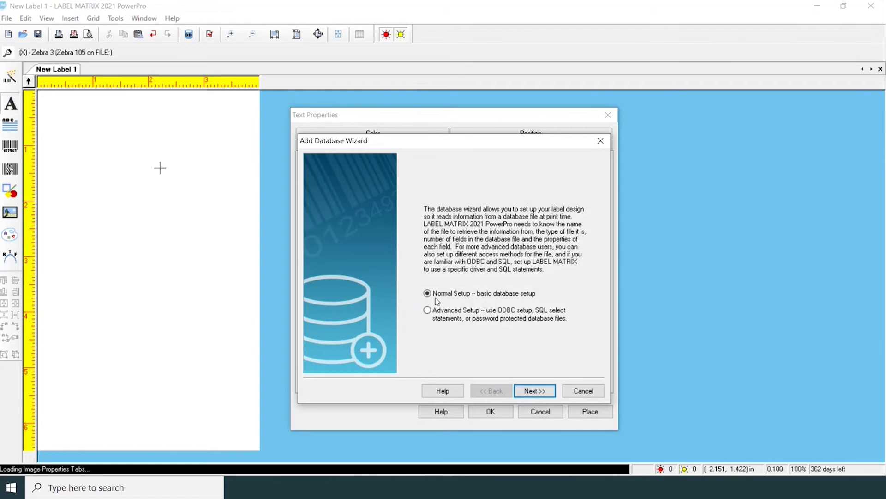
Step: Use Normal Setup to load the Fruits.xls workbook as the database file
{"action": "left_click", "coordinate": [533, 391]}
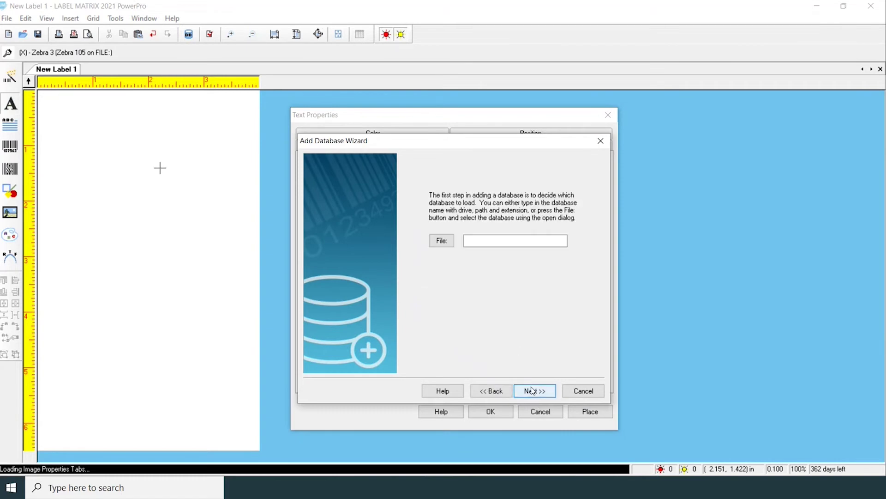
{"action": "left_click", "coordinate": [442, 241]}
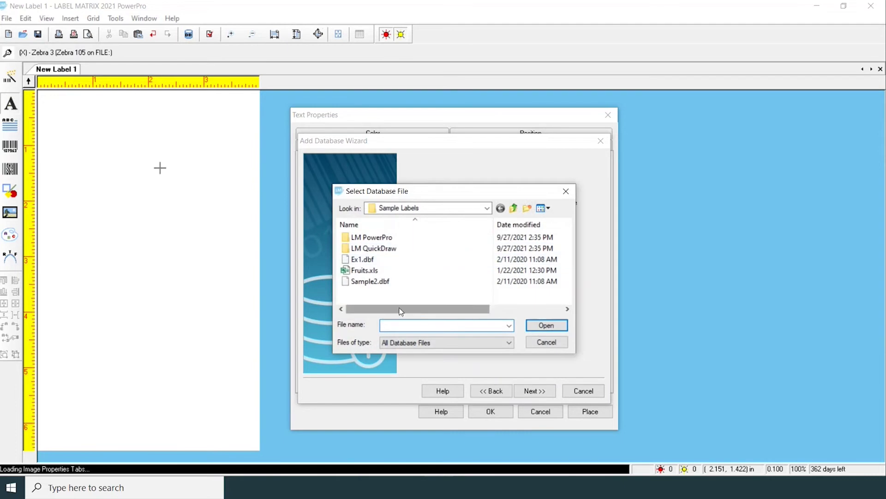
{"action": "left_click", "coordinate": [365, 270]}
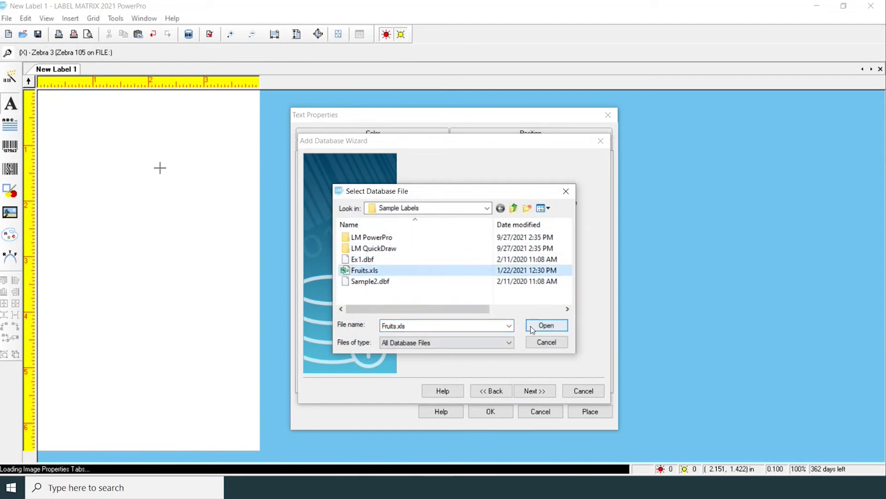
{"action": "left_click", "coordinate": [546, 325]}
{"action": "left_click", "coordinate": [535, 391]}
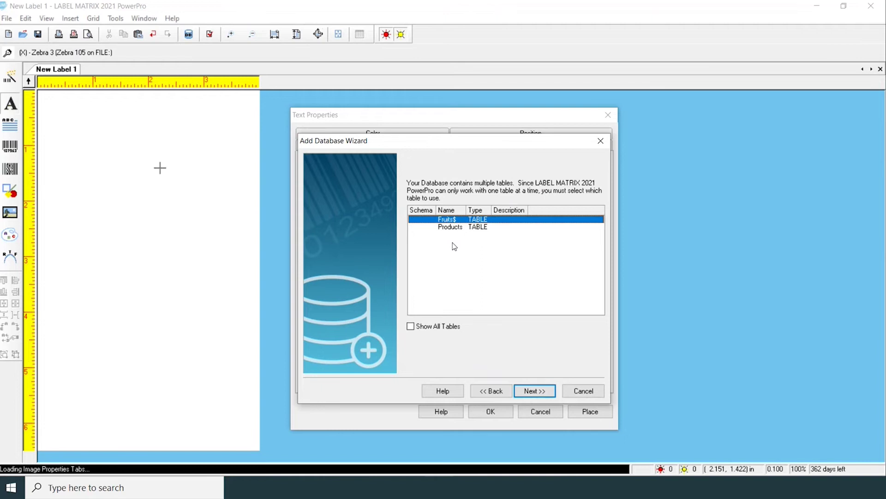
Step: Accept the Fruits$ table, ProdNameUs field and sequential access, and rename the database Fruits
{"action": "left_click", "coordinate": [537, 392]}
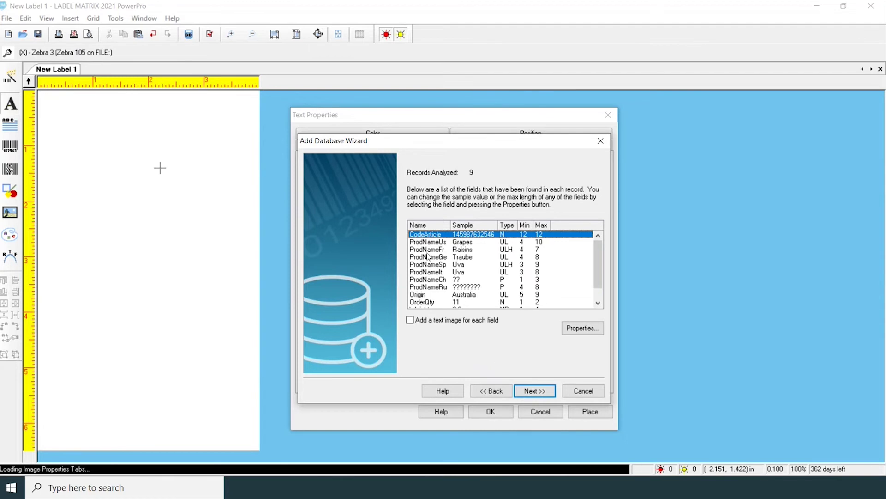
{"action": "left_click", "coordinate": [426, 243]}
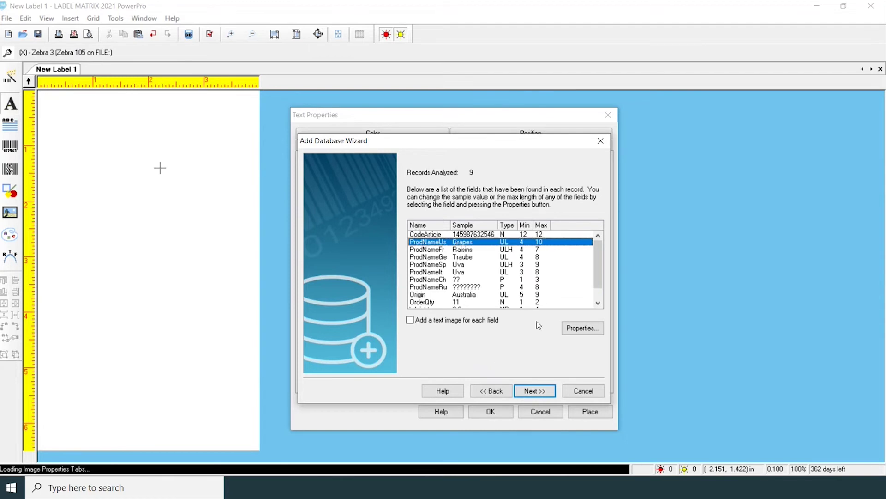
{"action": "left_click", "coordinate": [537, 392]}
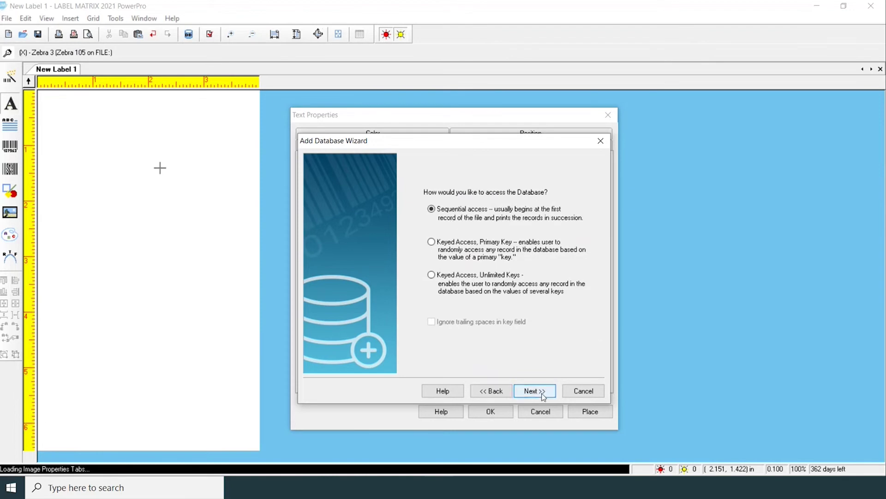
{"action": "left_click", "coordinate": [533, 391]}
{"action": "left_click", "coordinate": [471, 221]}
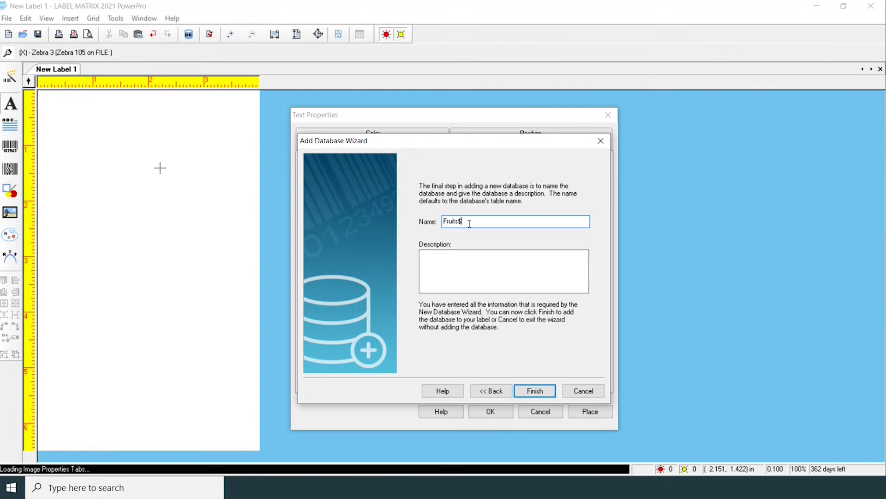
{"action": "key", "text": "BackSpace"}
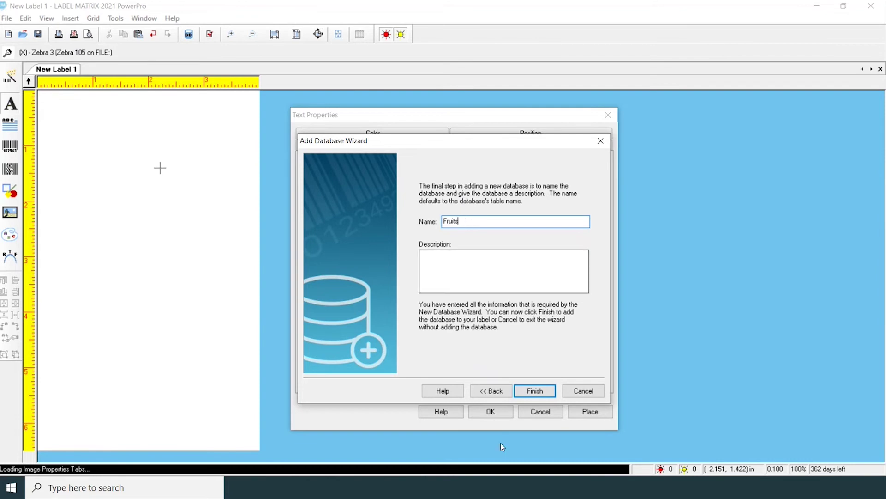
Step: Finish the Fruits database, link the text to ProdNameUs, and move Grapes to the top-left
{"action": "left_click", "coordinate": [535, 391]}
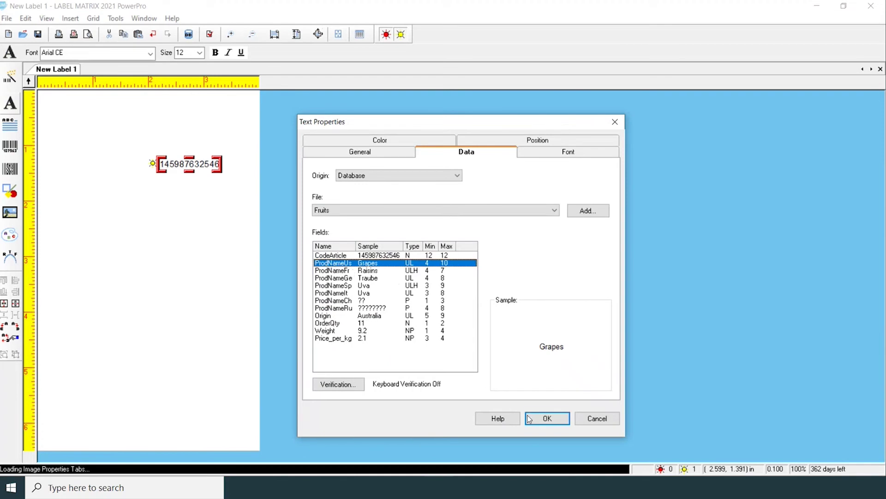
{"action": "left_click", "coordinate": [548, 419]}
{"action": "left_click_drag", "start_coordinate": [174, 165], "coordinate": [119, 125]}
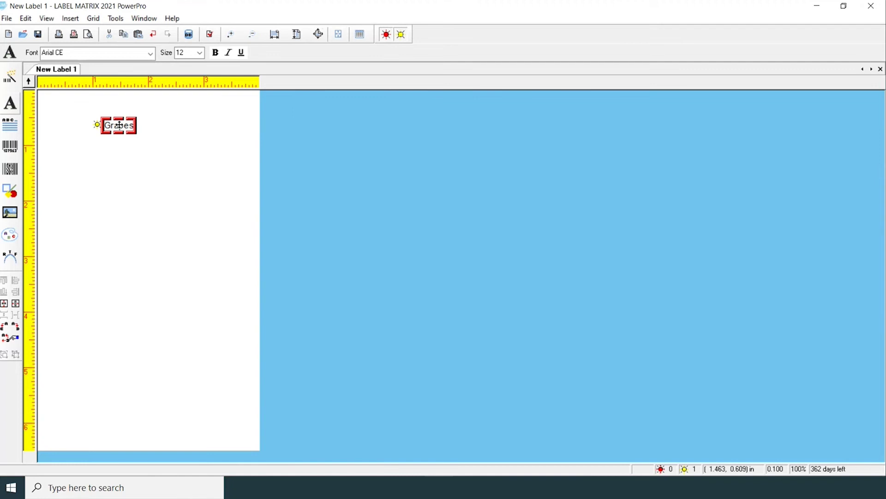
{"action": "left_click", "coordinate": [137, 166]}
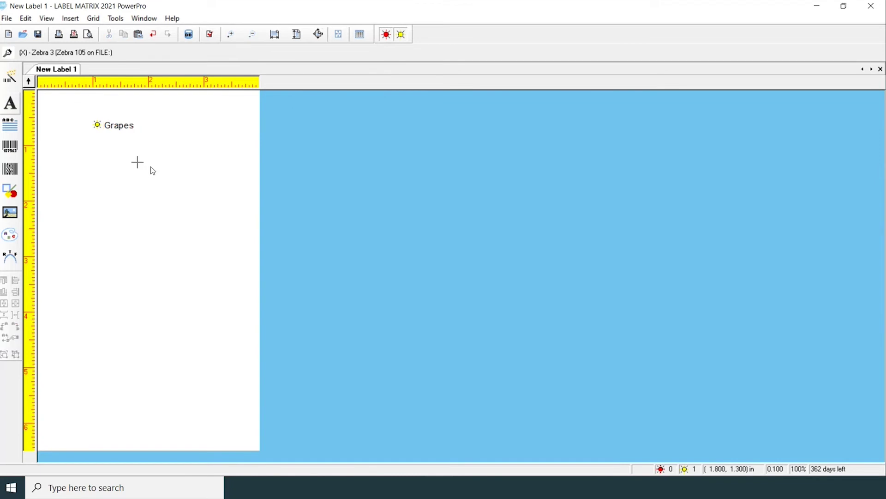
{"action": "left_click", "coordinate": [11, 147]}
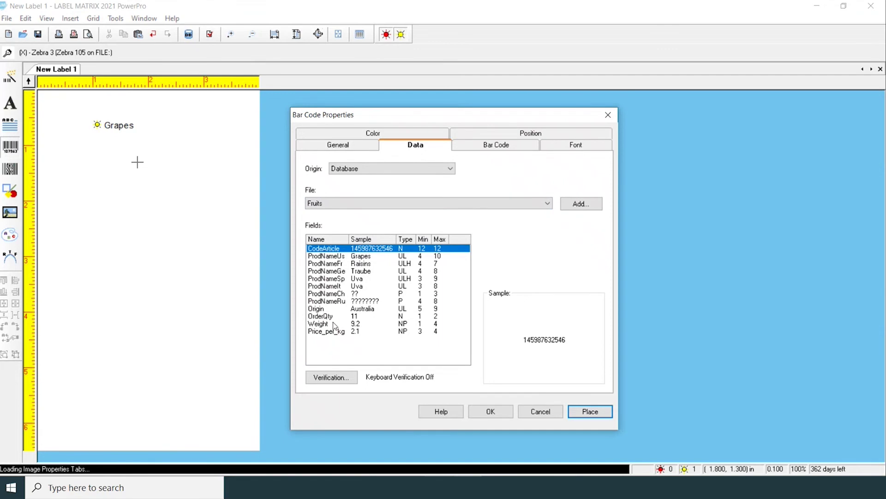
{"action": "left_click", "coordinate": [323, 250]}
{"action": "left_click", "coordinate": [491, 411]}
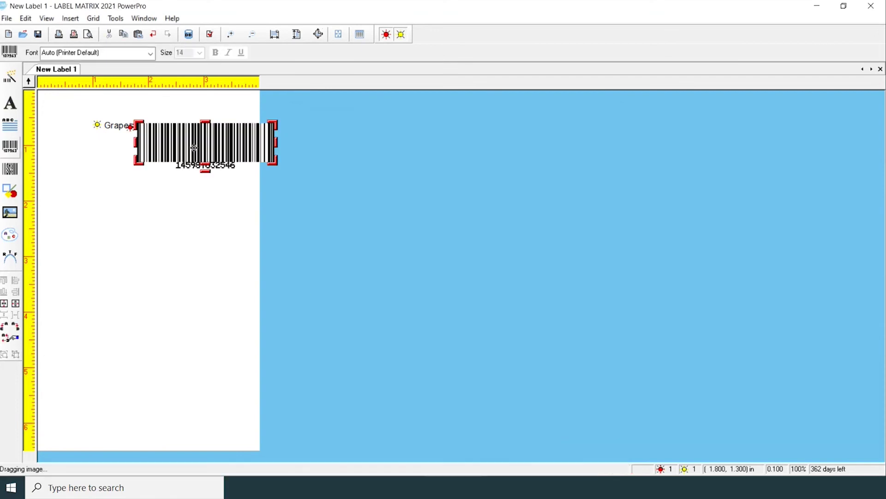
{"action": "left_click_drag", "start_coordinate": [195, 148], "coordinate": [121, 174]}
{"action": "left_click", "coordinate": [77, 145]}
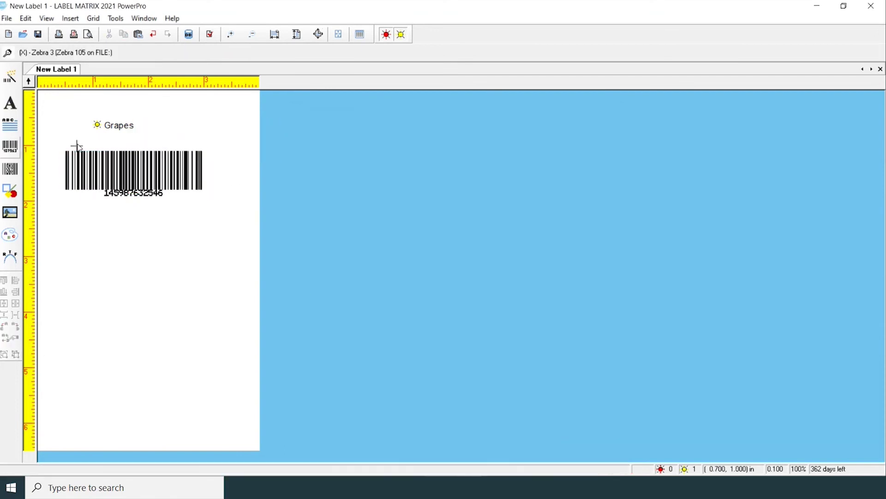
Step: Open the data grid and preview Cherry, Apple, Kiwi, Banana, Orange, then Plum
{"action": "left_click", "coordinate": [361, 33]}
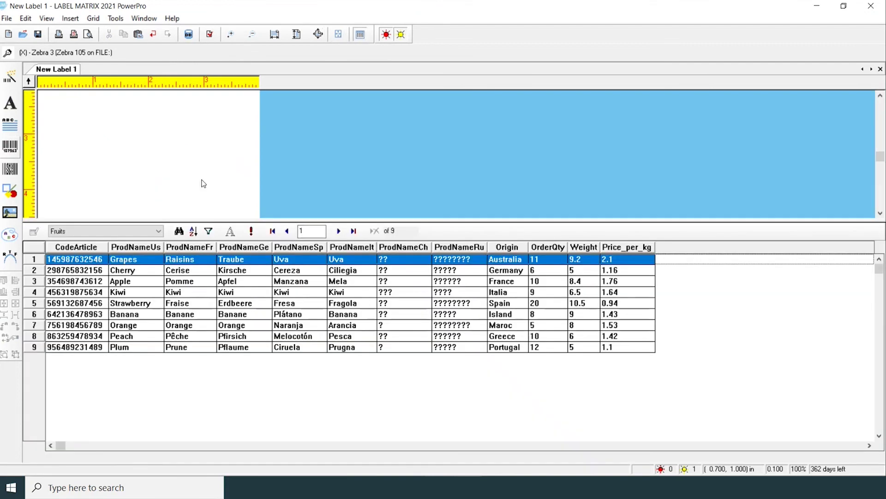
{"action": "scroll", "coordinate": [196, 180], "scroll_direction": "up", "scroll_amount": 4}
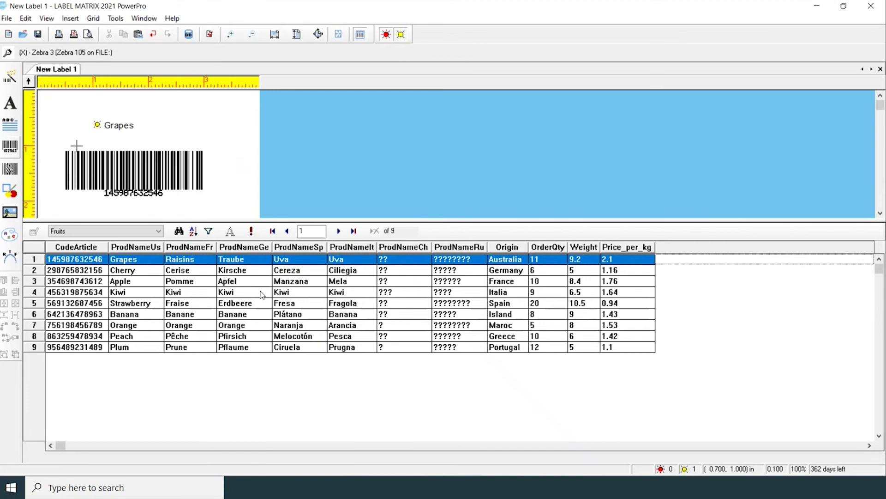
{"action": "left_click", "coordinate": [77, 270]}
{"action": "left_click", "coordinate": [95, 284]}
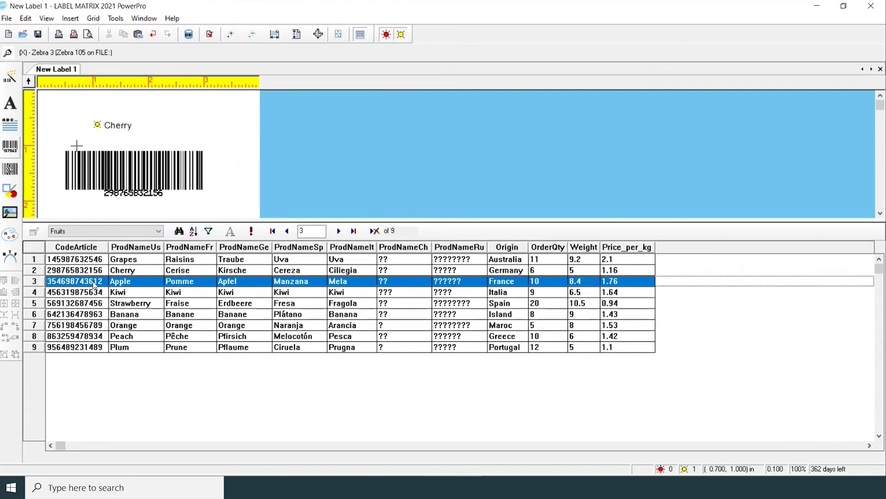
{"action": "left_click", "coordinate": [94, 293]}
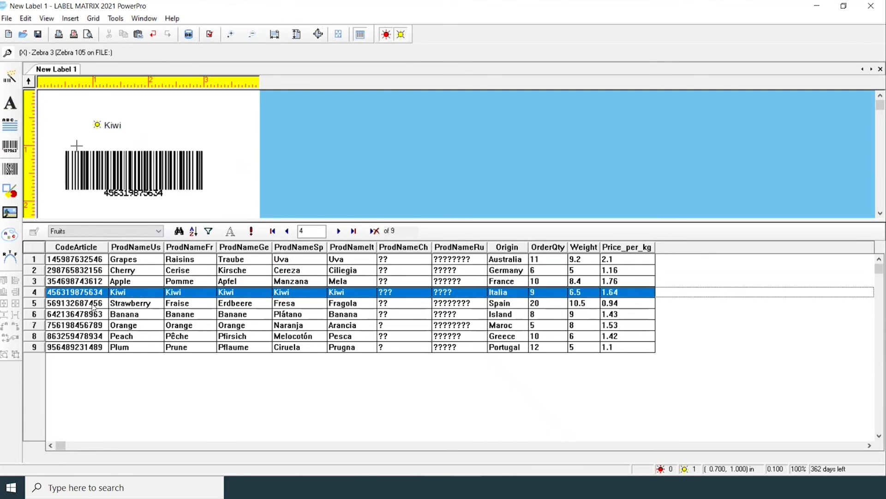
{"action": "left_click", "coordinate": [94, 304]}
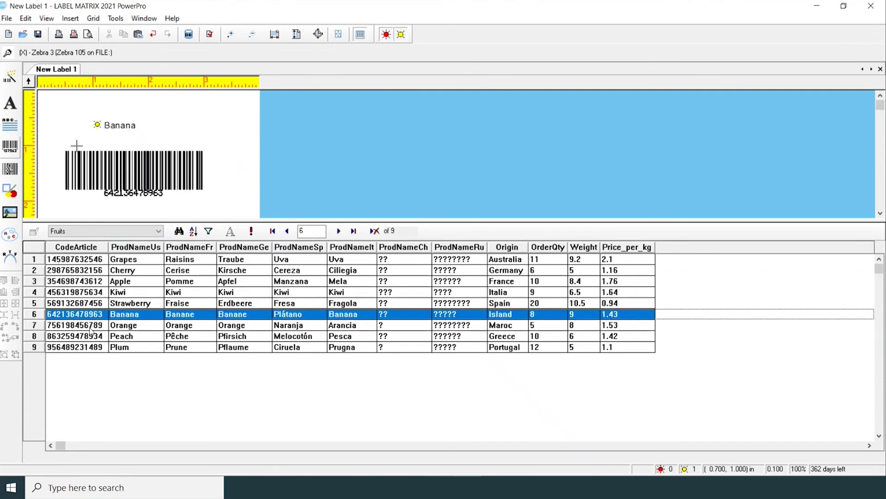
{"action": "left_click", "coordinate": [91, 325]}
{"action": "left_click", "coordinate": [91, 347]}
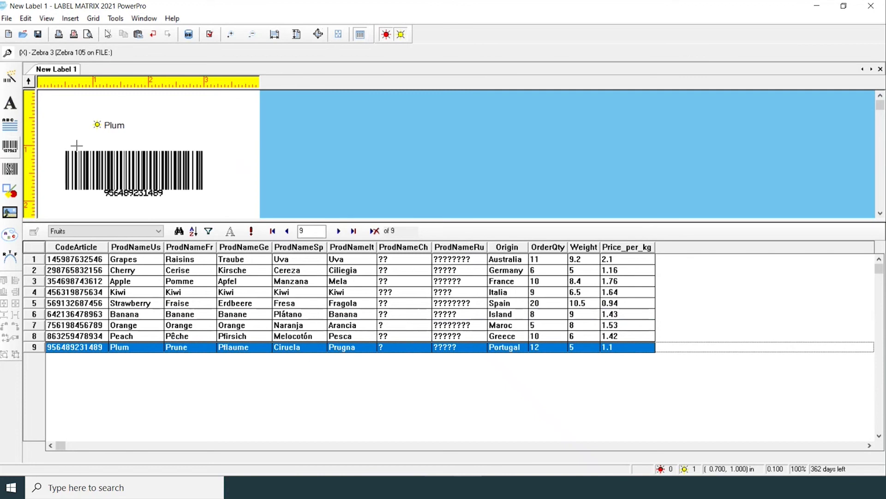